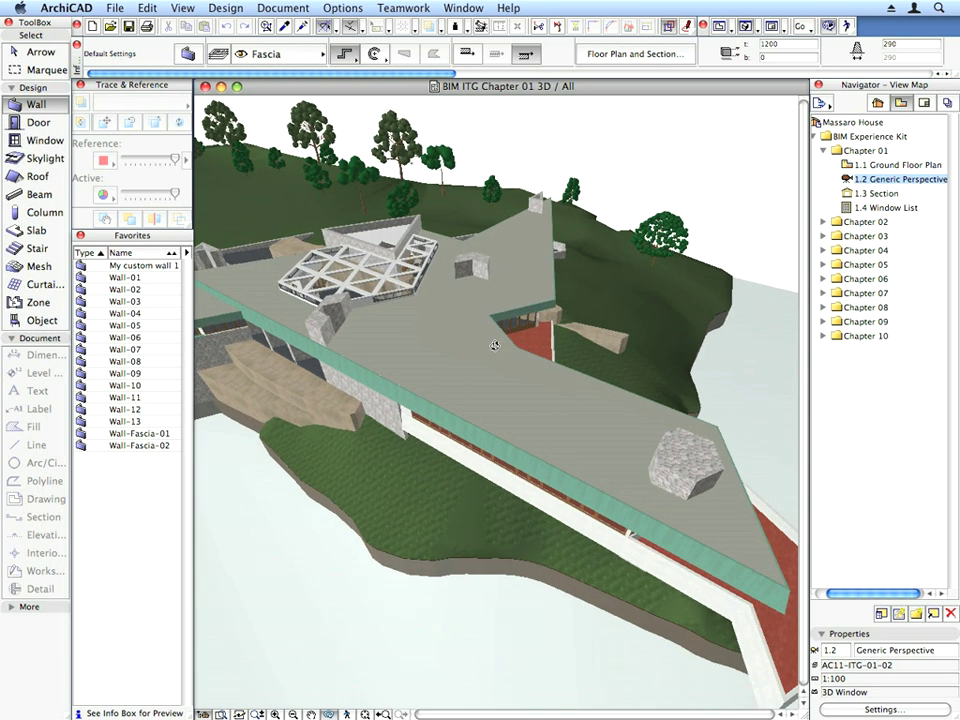
pyautogui.moveTo(494, 345); pyautogui.dragTo(400, 315)
pyautogui.moveTo(662, 473); pyautogui.dragTo(654, 574)
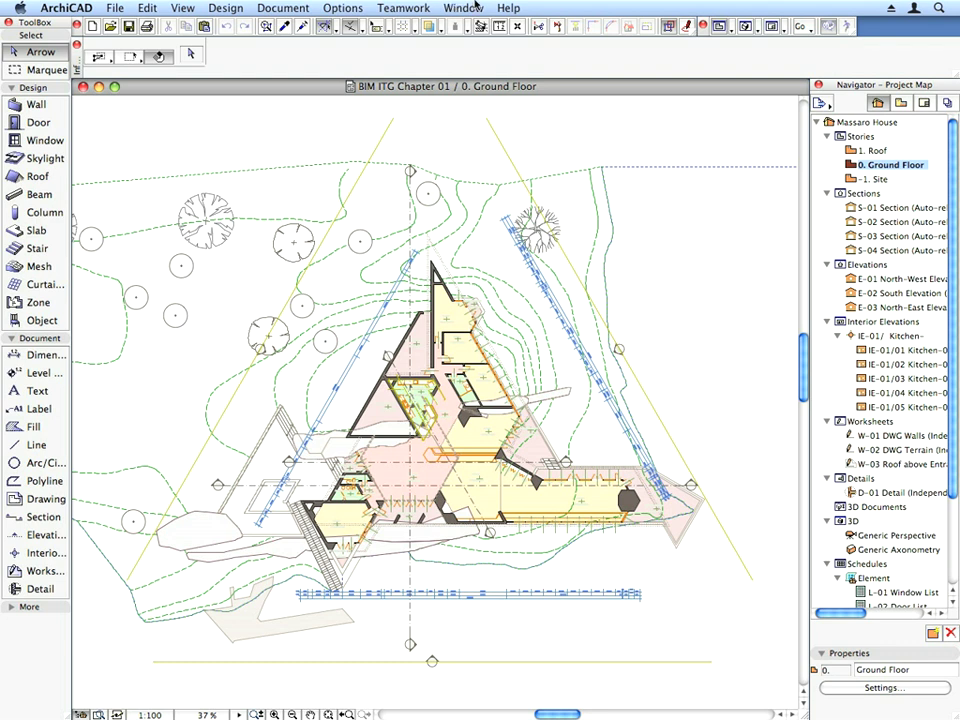
# - Show the Trace & Reference palette and dock it beside the ToolBox, directly below the Info Box
pyautogui.click(463, 7)
pyautogui.moveTo(476, 52)
pyautogui.moveTo(518, 64)
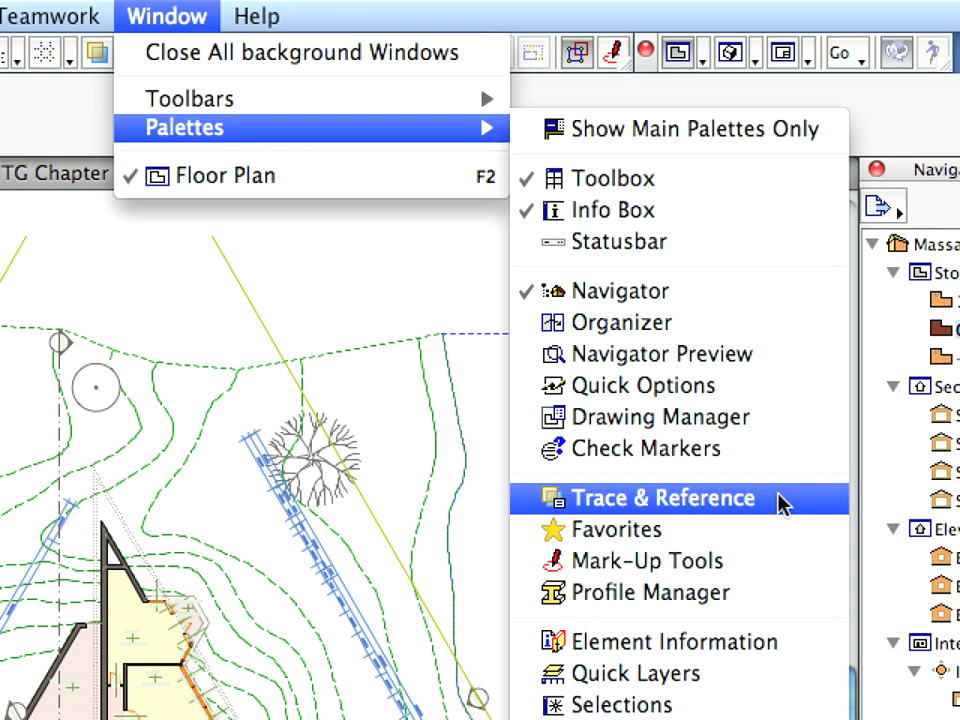
pyautogui.click(780, 503)
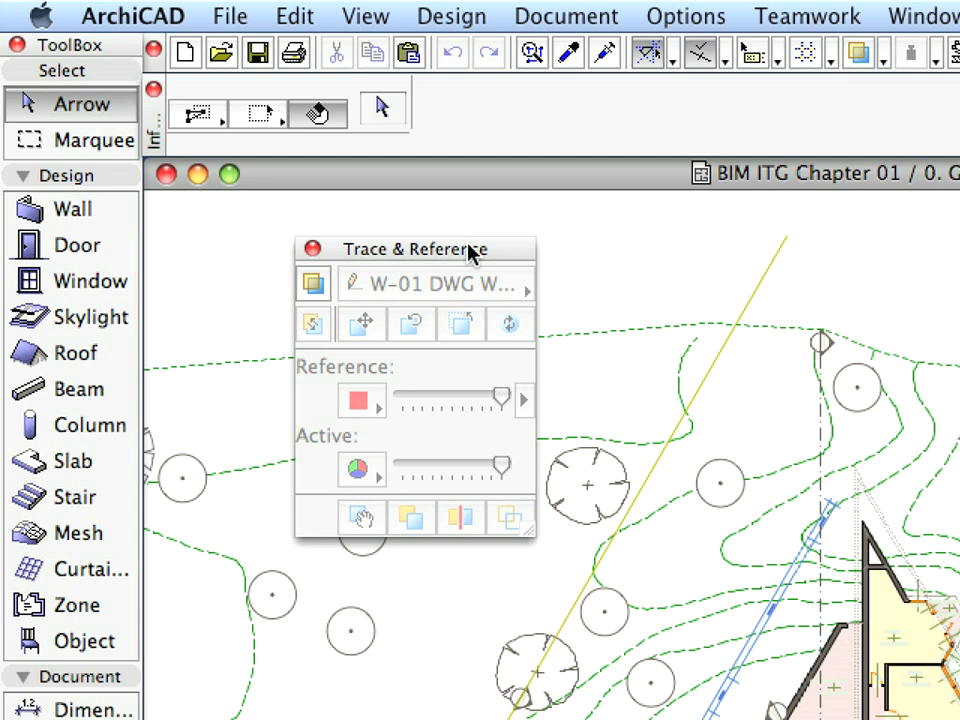
pyautogui.moveTo(470, 252); pyautogui.dragTo(331, 183)
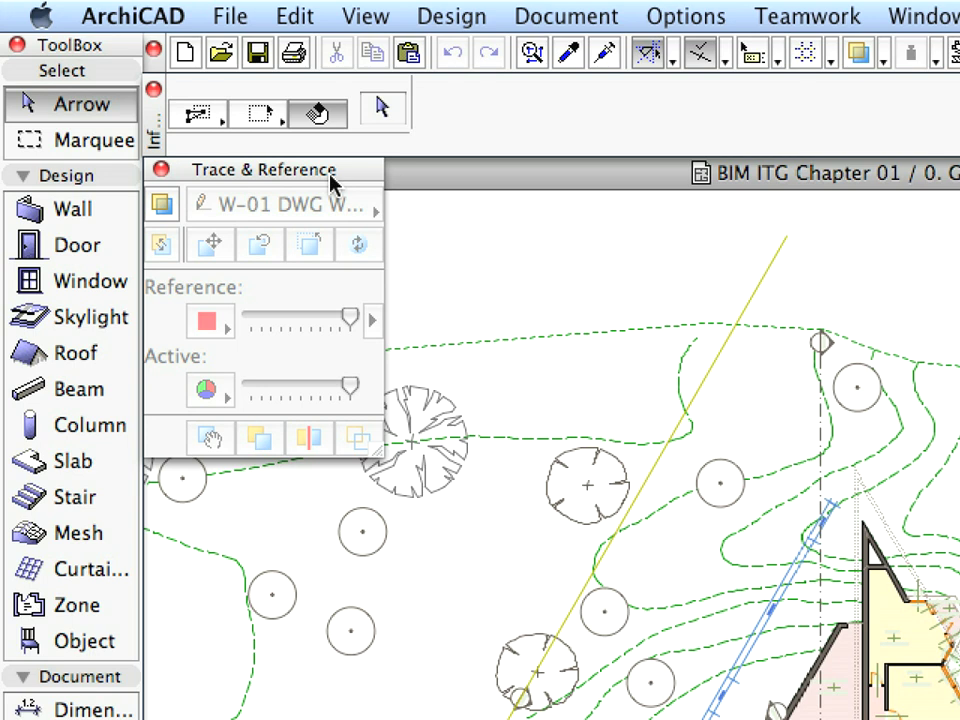
# - Show the Favorites palette and dock it directly beneath the Trace & Reference palette
pyautogui.click(925, 16)
pyautogui.moveTo(930, 127)
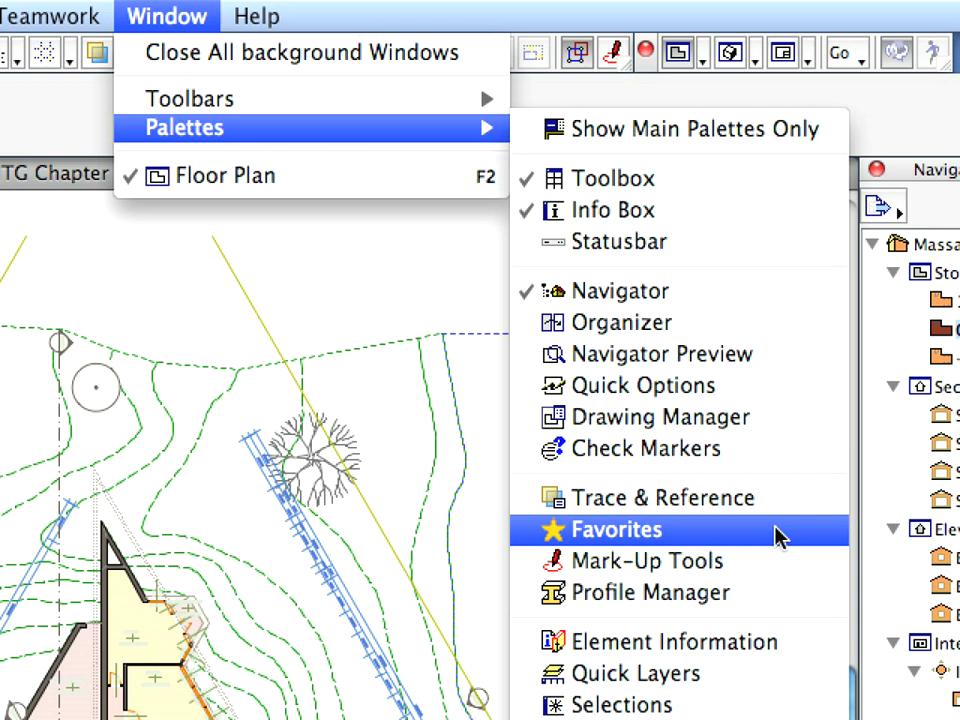
pyautogui.click(779, 537)
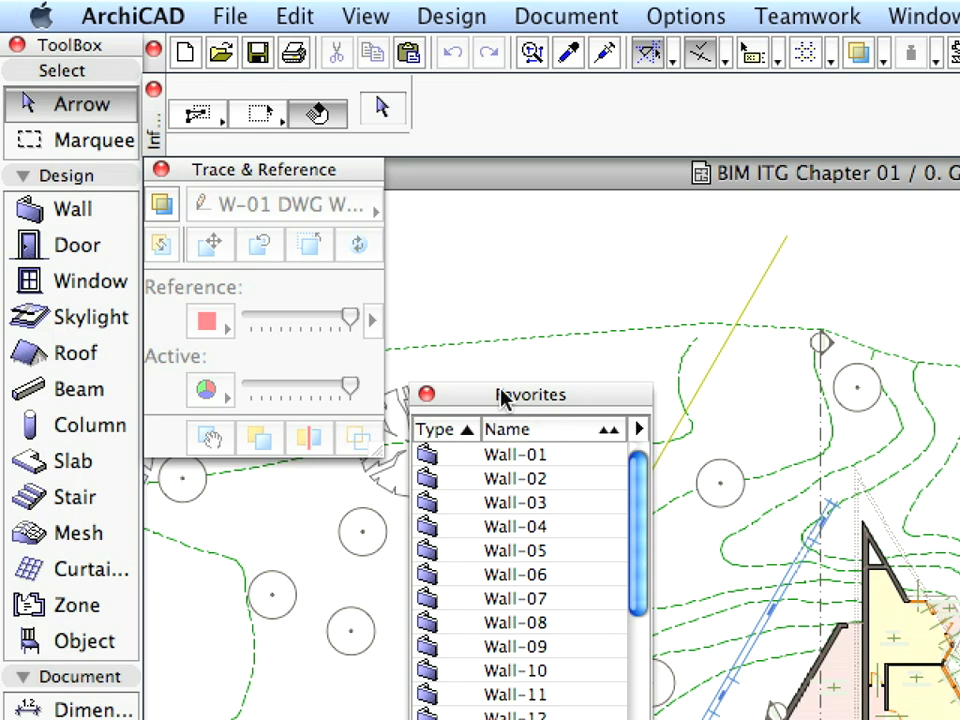
pyautogui.moveTo(585, 396)
pyautogui.mouseDown()
pyautogui.moveTo(463, 517)
pyautogui.moveTo(349, 510)
pyautogui.moveTo(328, 491)
pyautogui.mouseUp()
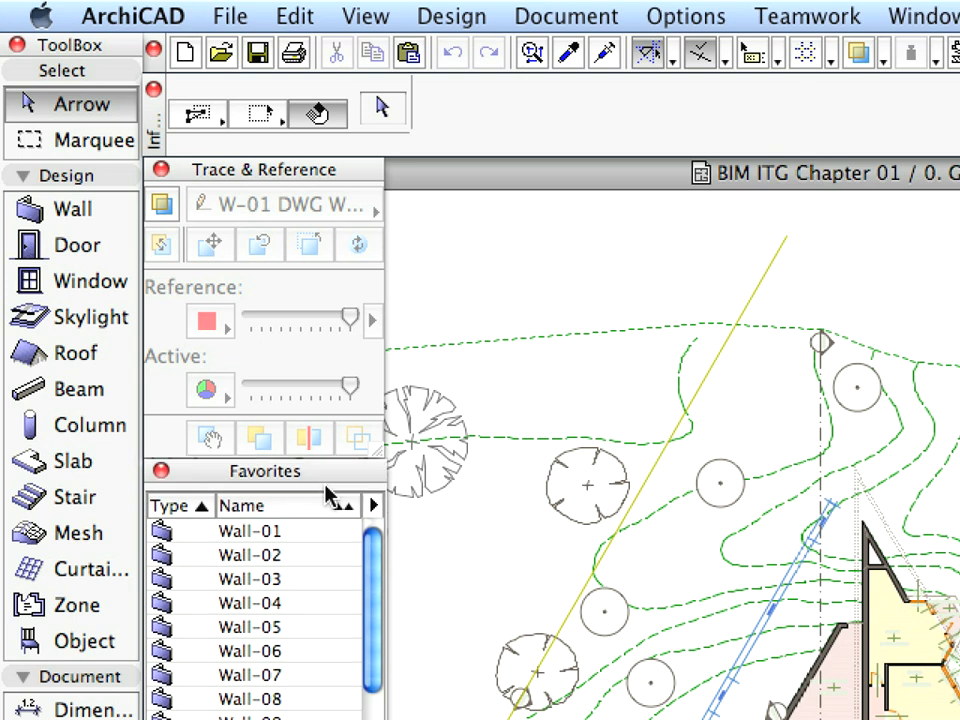
# - Unlink the default wall's surface materials and set the first one to Brick-Running Bond in the Wall Default Settings
pyautogui.click(80, 215)
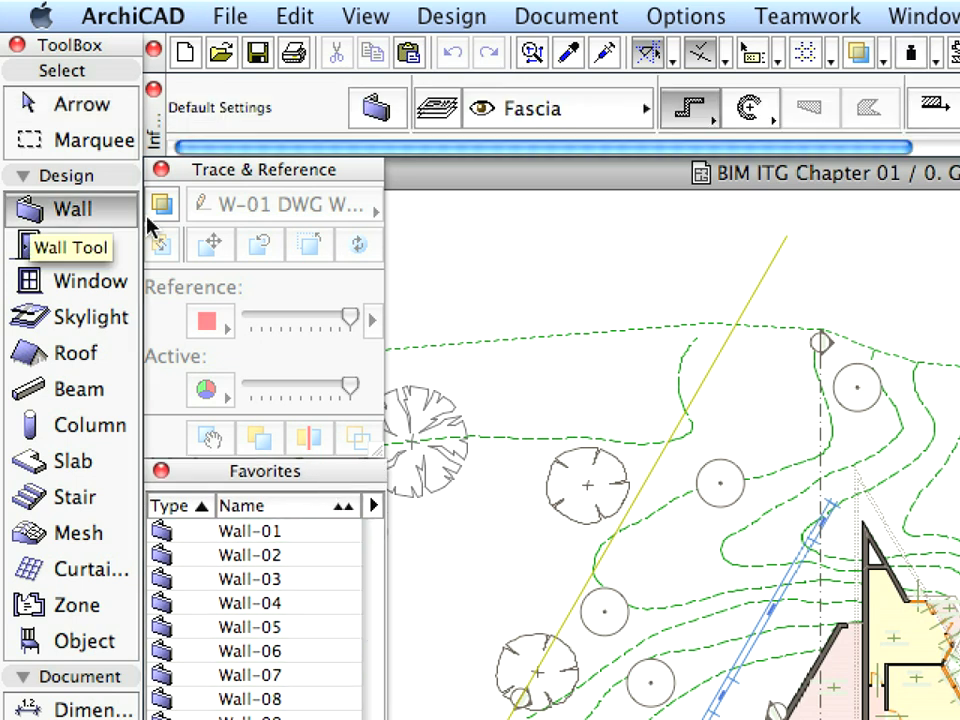
pyautogui.click(373, 110)
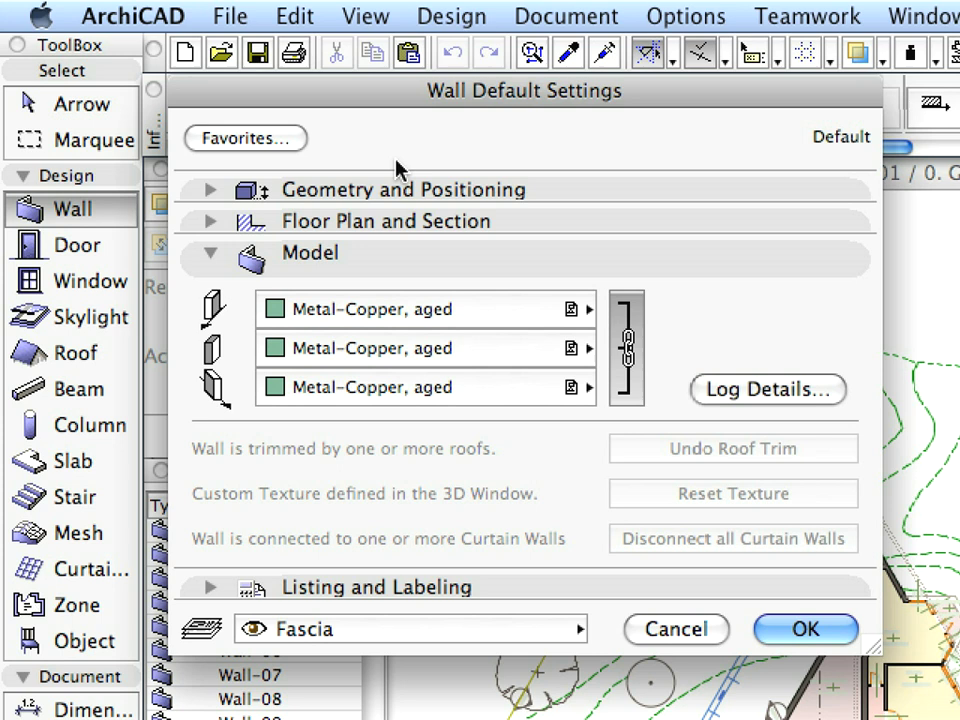
pyautogui.click(590, 312)
pyautogui.click(609, 322)
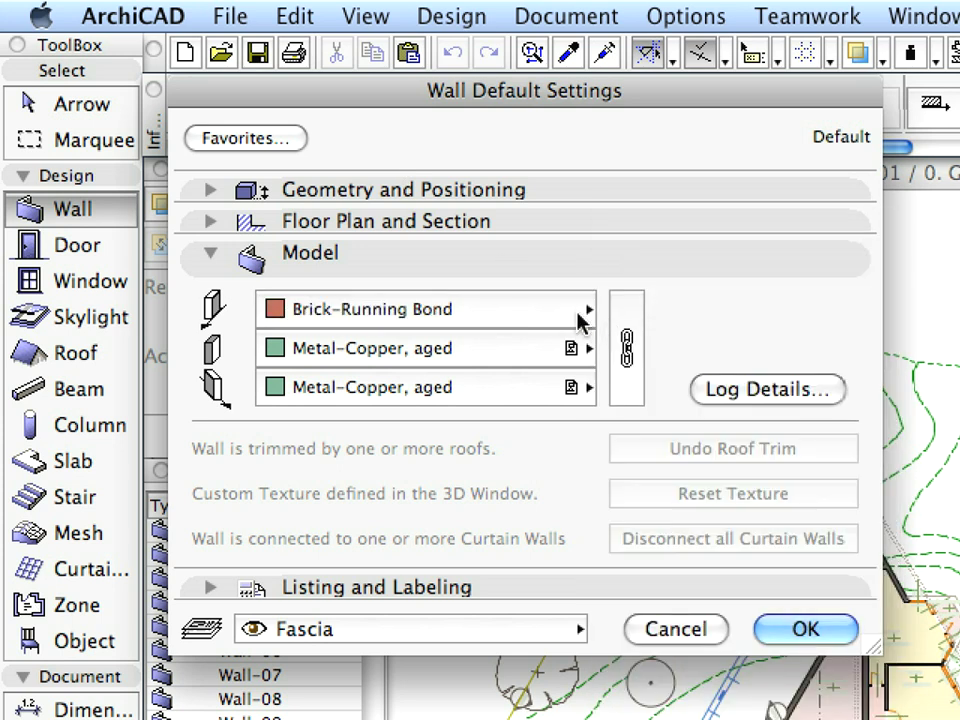
# - Save the current wall settings as a favorite named "My custom wall 1" and accept the wall defaults
pyautogui.click(297, 135)
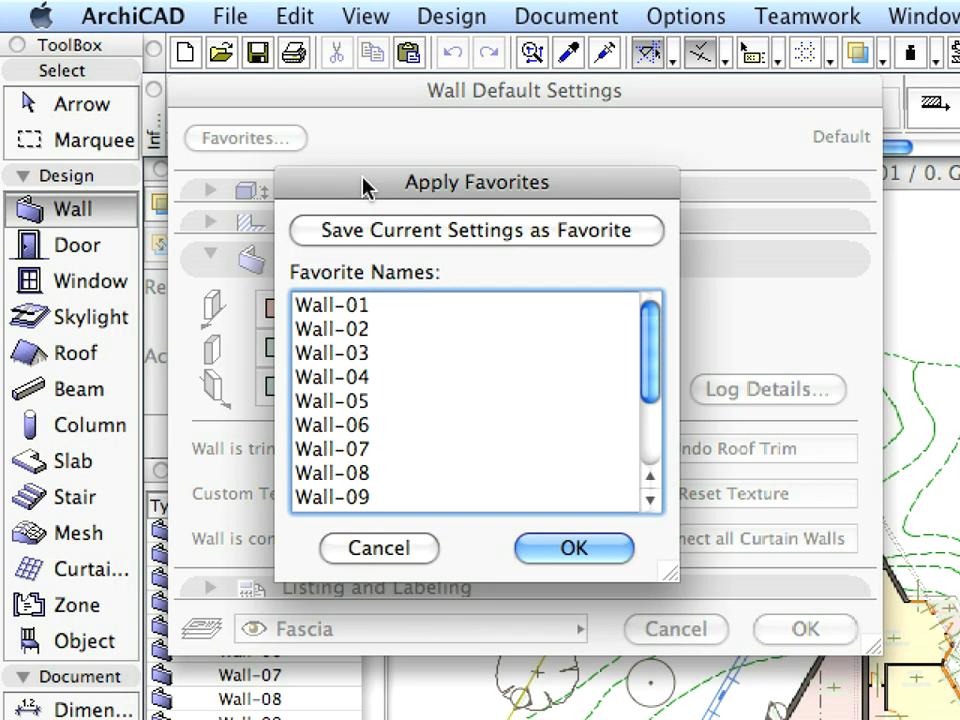
pyautogui.click(380, 230)
pyautogui.write('My custom wall 1')
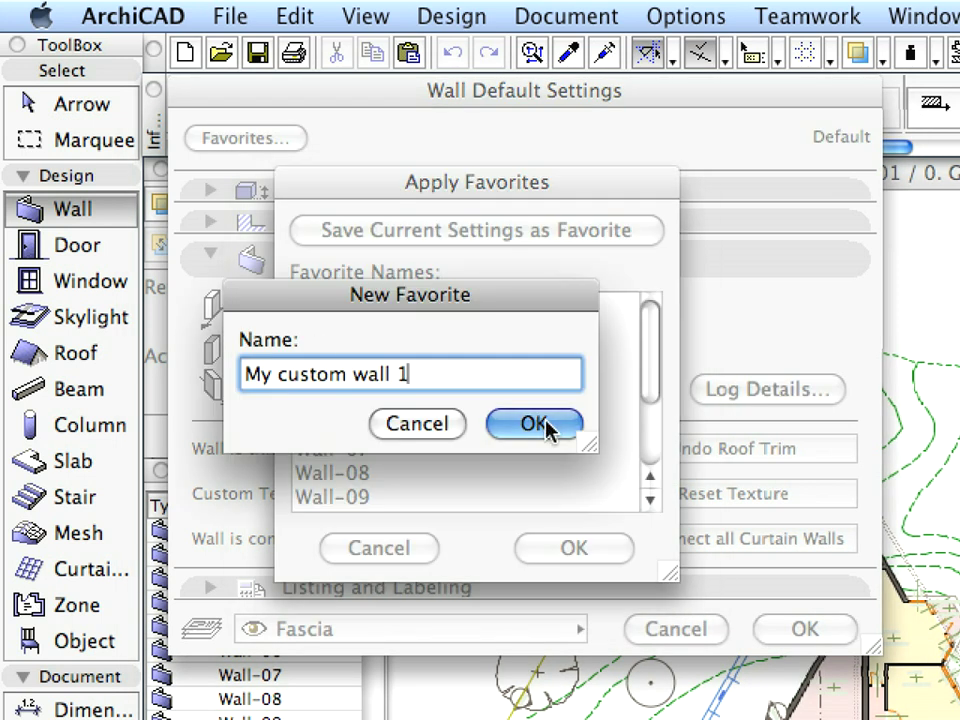
pyautogui.click(545, 424)
pyautogui.click(574, 547)
pyautogui.click(805, 629)
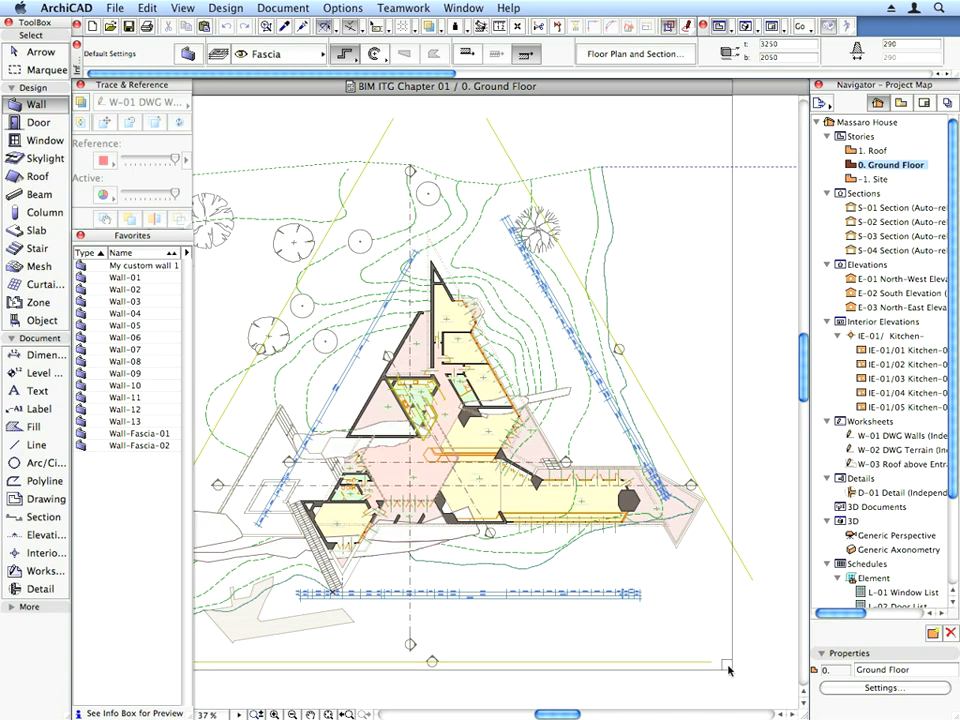
# - Fit the drawing window between the palettes and open the saved view 1.1 Ground Floor Plan from the Chapter 01 folder
pyautogui.click(235, 86)
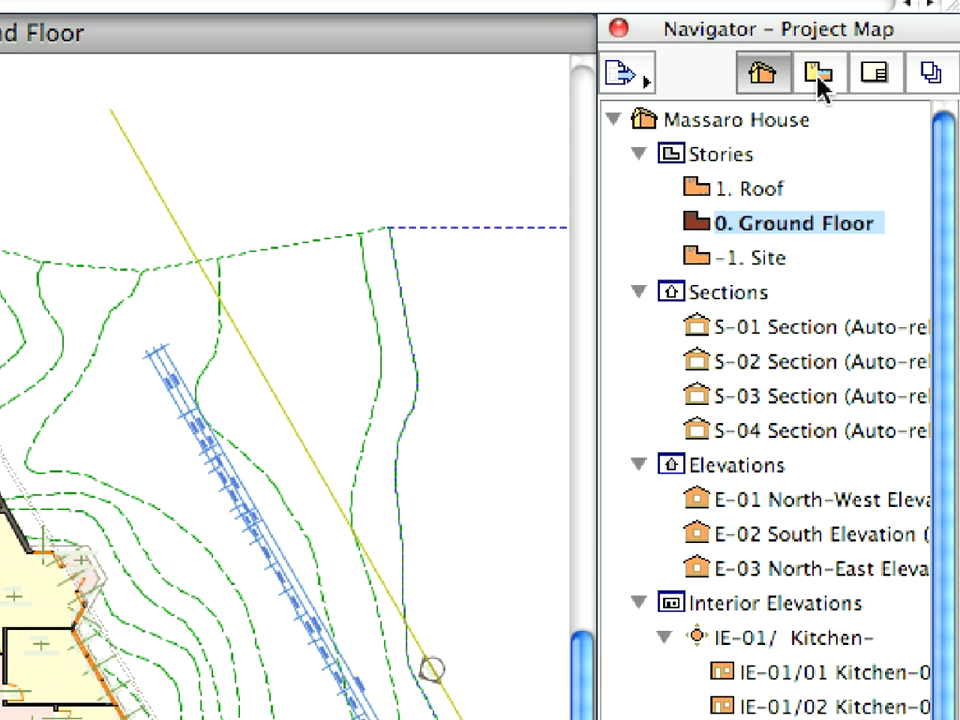
pyautogui.click(818, 78)
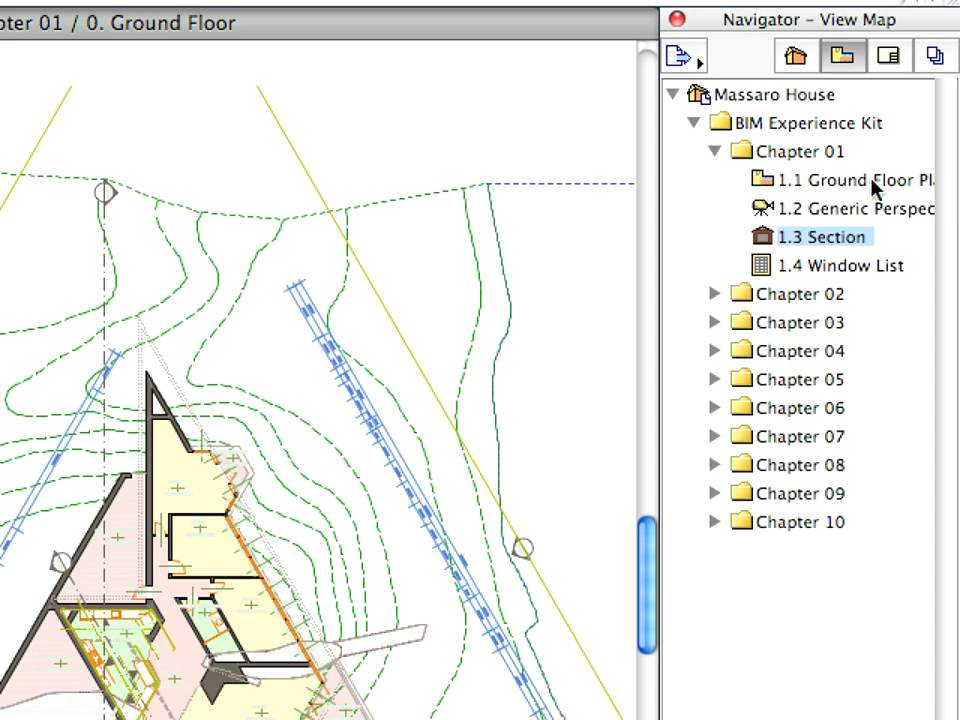
pyautogui.hscroll(2, 875, 188)
pyautogui.doubleClick(872, 182)
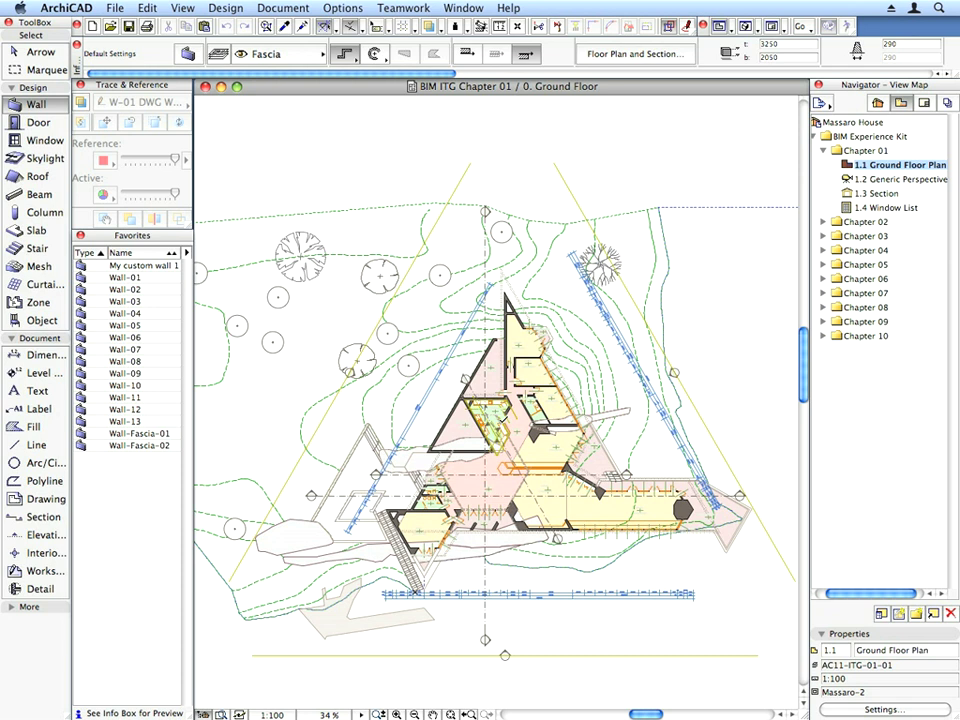
# - Examine the kitchen, passage and neighbouring rooms in the ground floor plan at different magnifications
pyautogui.scroll(10, 500, 424)
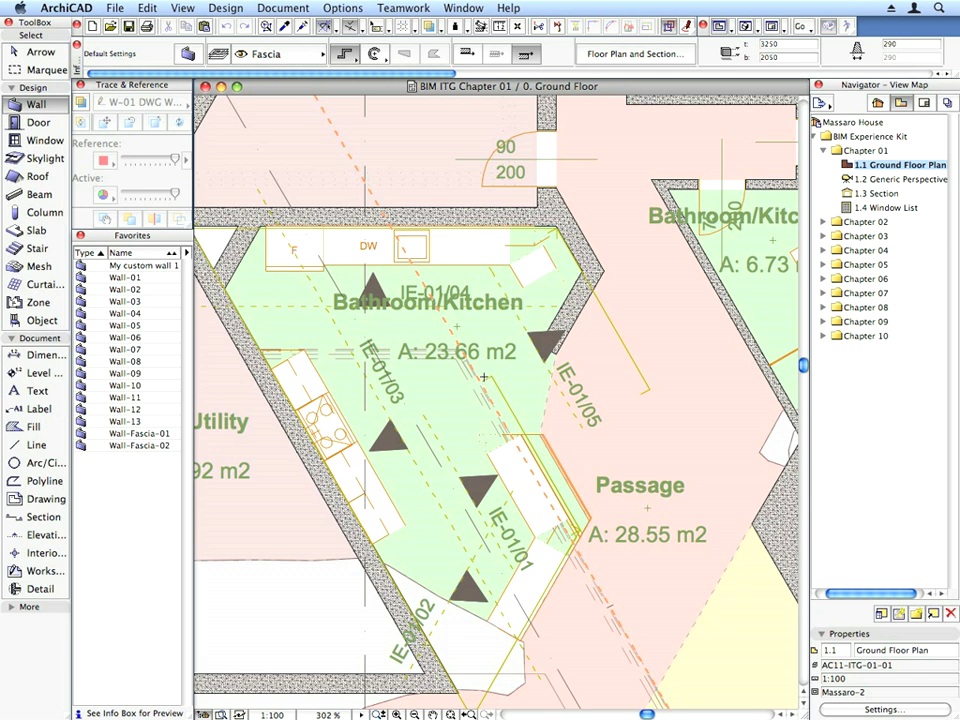
pyautogui.moveTo(500, 424)
pyautogui.mouseDown(button='middle')
pyautogui.moveTo(316, 297)
pyautogui.moveTo(266, 227)
pyautogui.mouseUp(button='middle')
pyautogui.scroll(-2, 553, 564)
pyautogui.moveTo(553, 564); pyautogui.dragTo(398, 365, button='middle')
pyautogui.scroll(-5, 446, 360)
pyautogui.scroll(5, 410, 156)
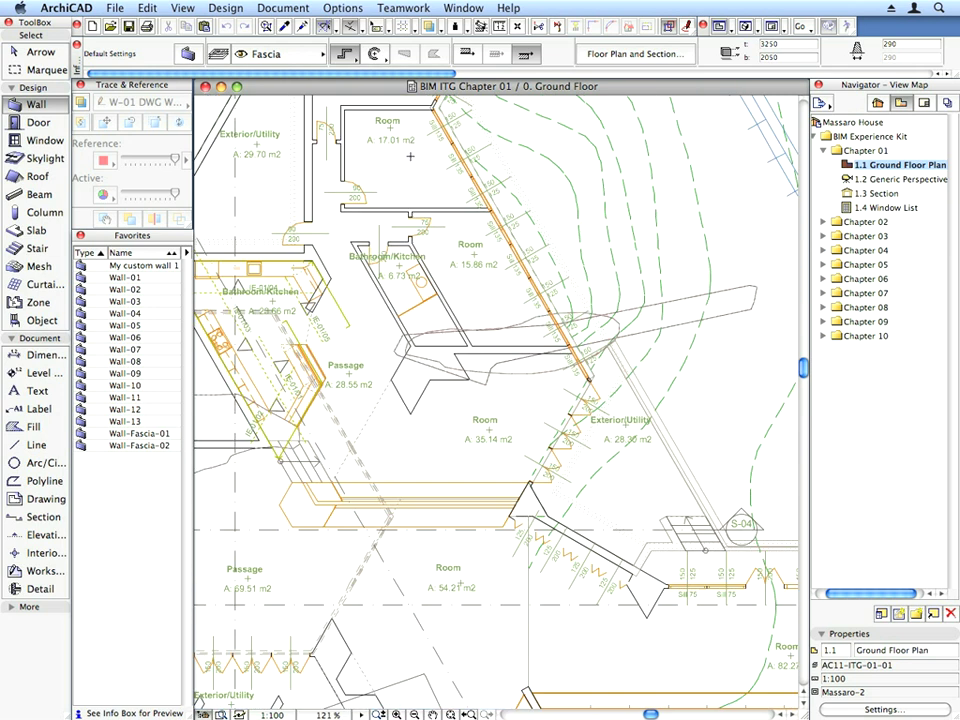
pyautogui.scroll(-3, 410, 156)
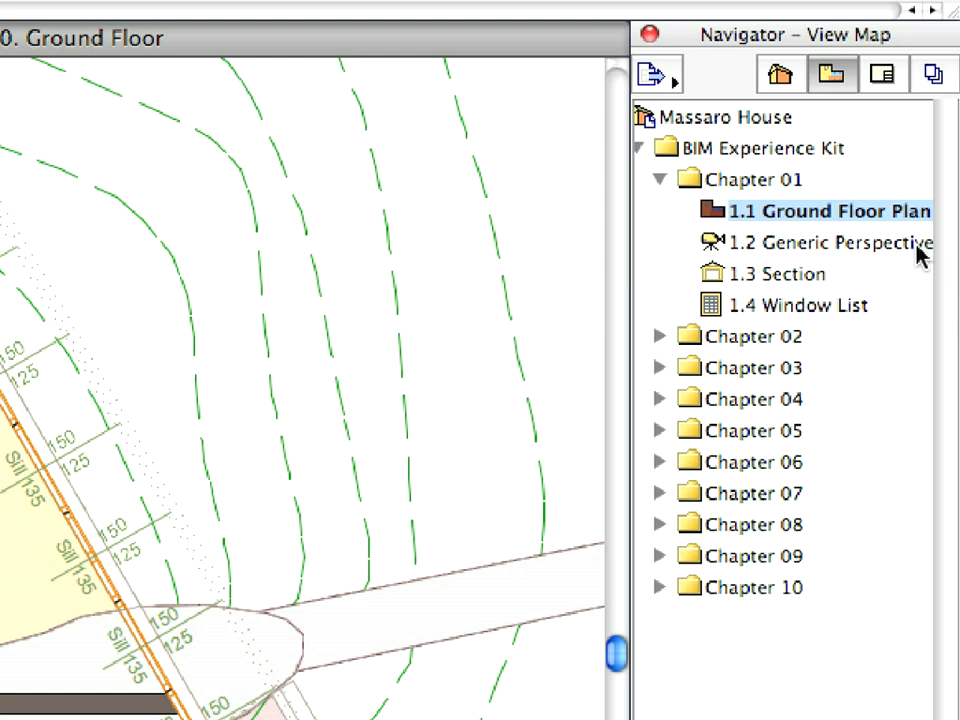
# - Open the saved view 1.2 Generic Perspective and examine the house, terraces and roof from all sides in 3D
pyautogui.click(942, 183)
pyautogui.doubleClick(918, 250)
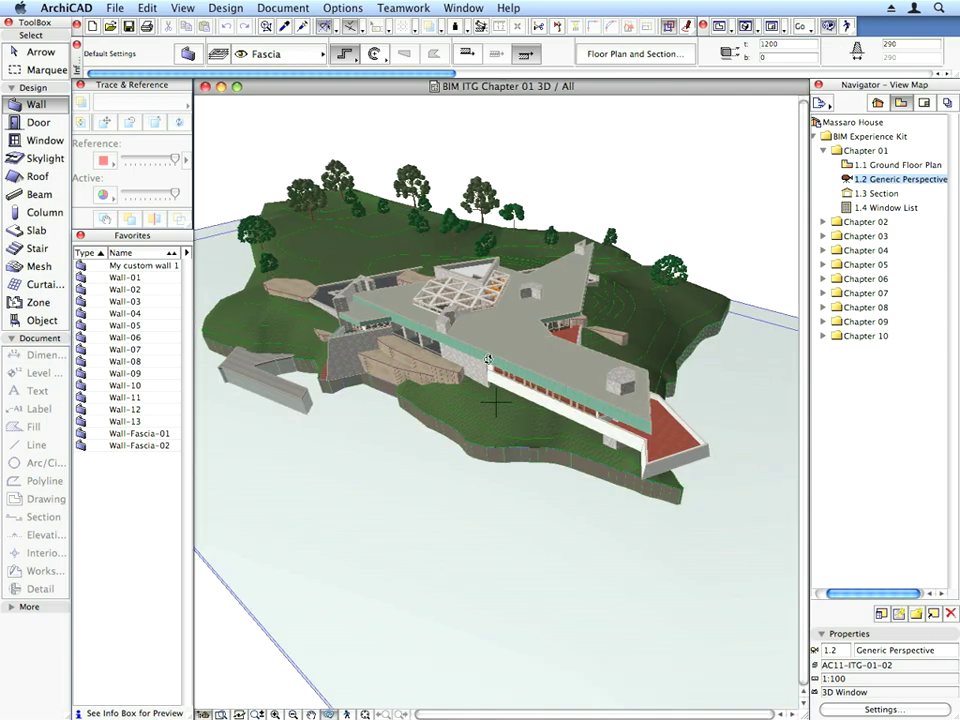
pyautogui.moveTo(488, 358); pyautogui.dragTo(499, 273)
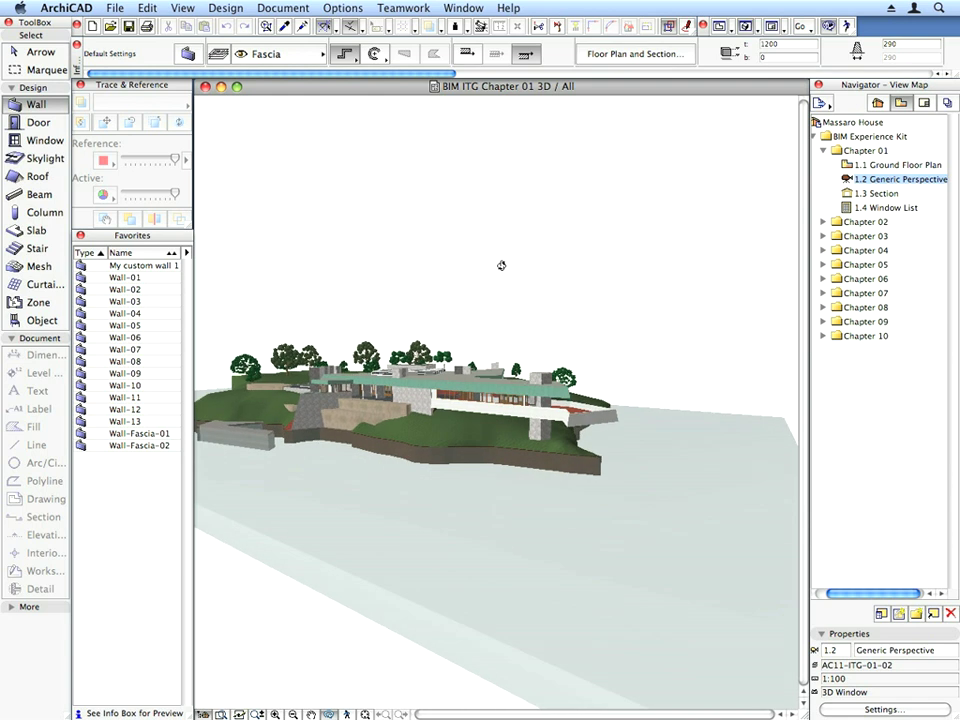
pyautogui.moveTo(501, 264); pyautogui.dragTo(652, 517)
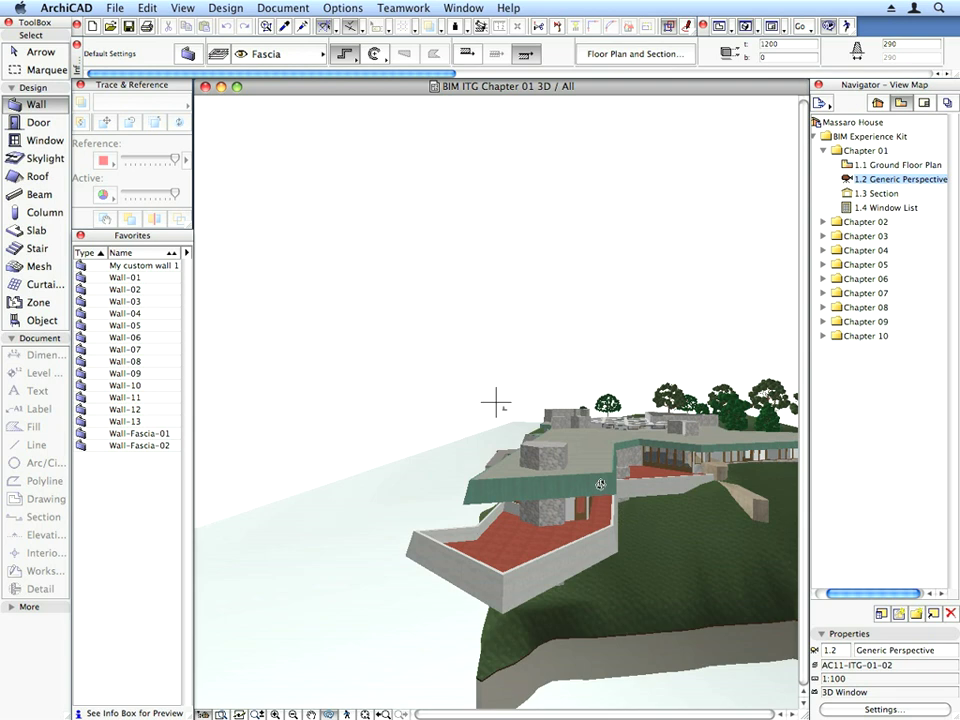
pyautogui.moveTo(600, 484); pyautogui.dragTo(432, 449)
pyautogui.moveTo(496, 440); pyautogui.dragTo(568, 416)
pyautogui.moveTo(476, 398); pyautogui.dragTo(577, 414)
pyautogui.moveTo(438, 411); pyautogui.dragTo(552, 376)
pyautogui.scroll(6, 474, 451)
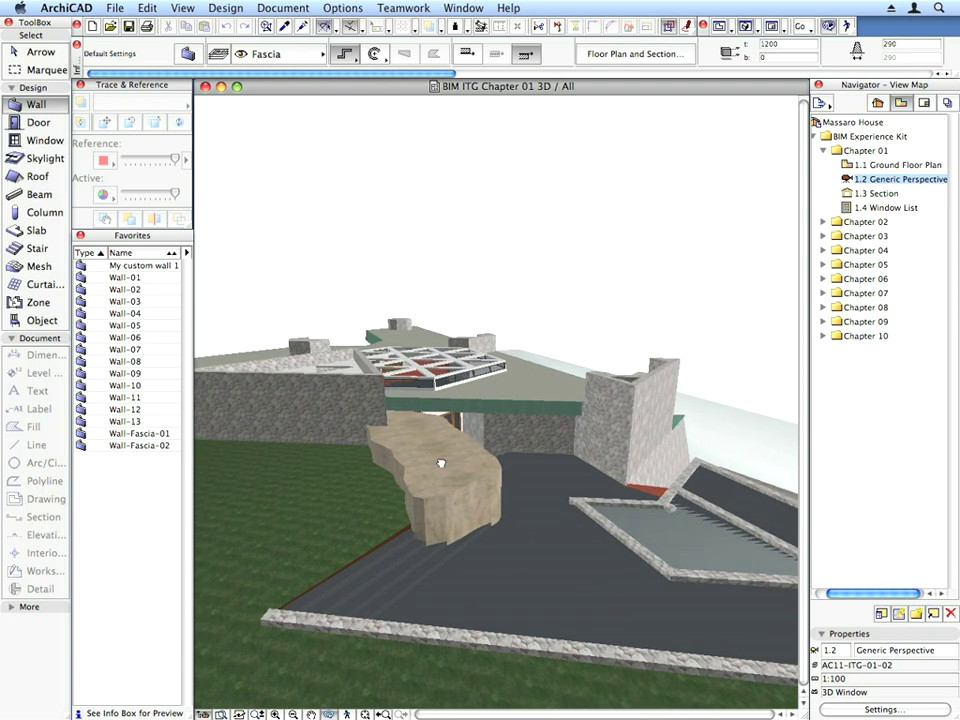
pyautogui.moveTo(415, 437); pyautogui.dragTo(583, 472)
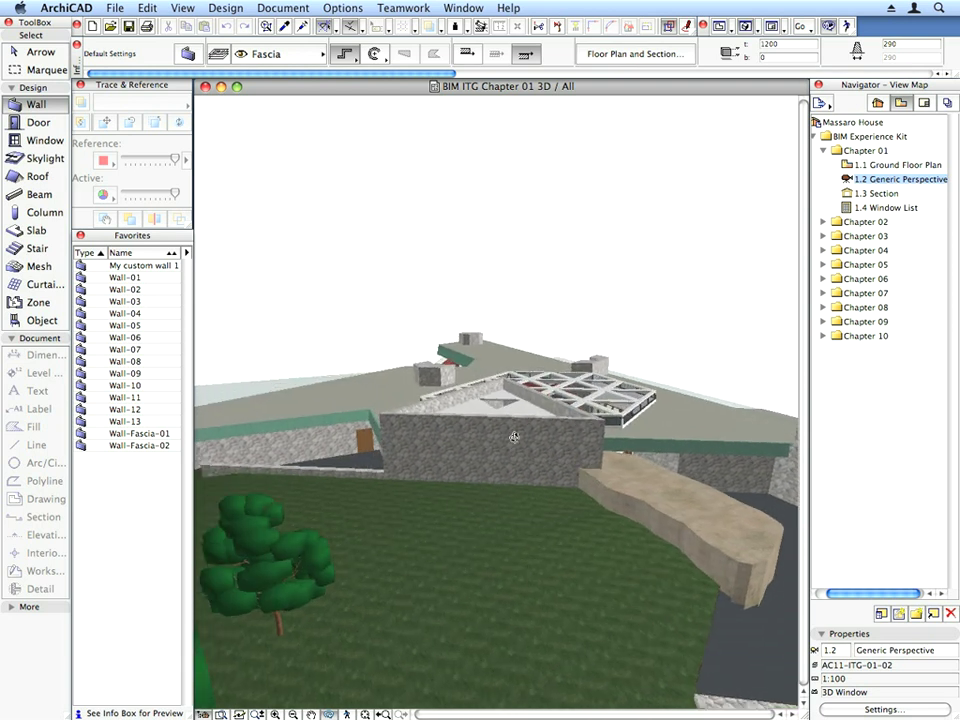
pyautogui.moveTo(484, 418); pyautogui.dragTo(639, 426)
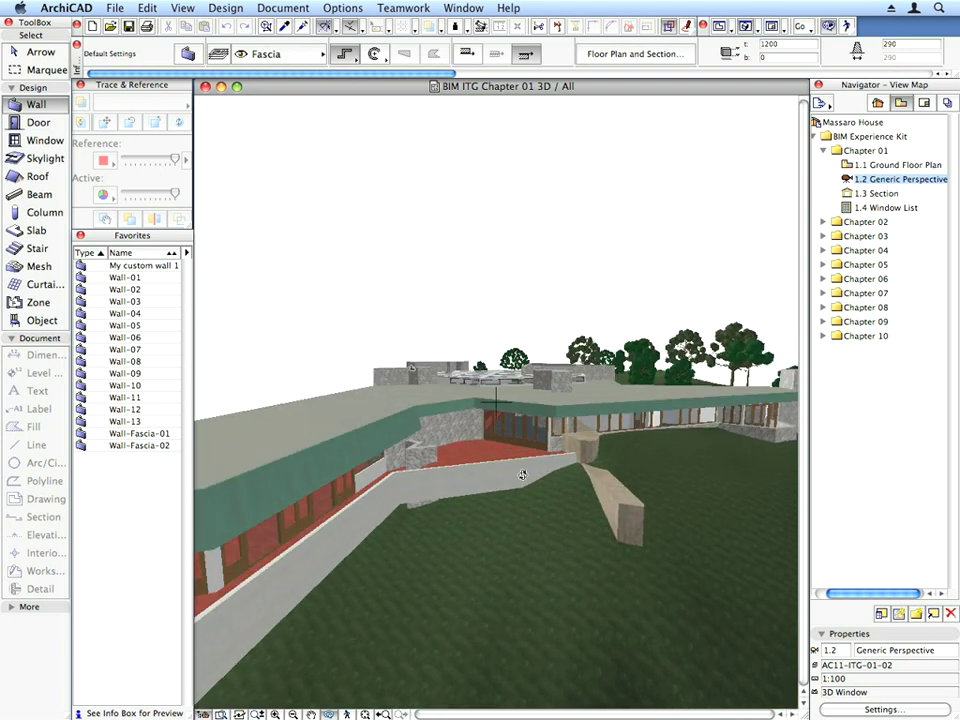
pyautogui.moveTo(587, 477); pyautogui.dragTo(438, 410)
pyautogui.moveTo(577, 414); pyautogui.dragTo(438, 416)
pyautogui.moveTo(632, 416); pyautogui.dragTo(497, 401)
pyautogui.moveTo(603, 460); pyautogui.dragTo(652, 517)
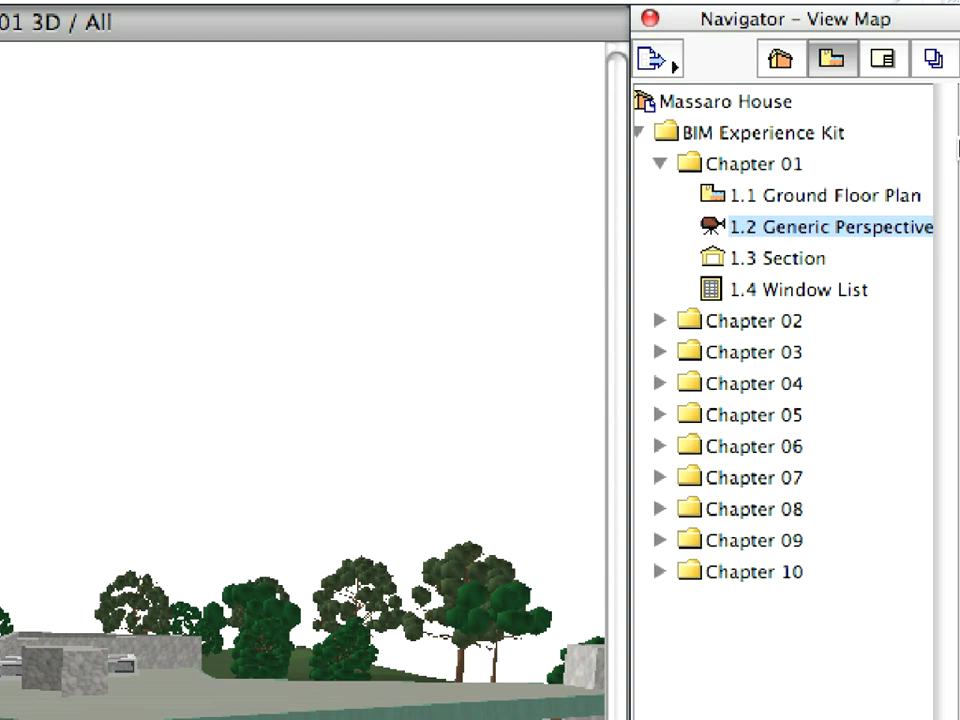
# - Open the saved view 1.3 Section and select the polygonal stone wall that extends through the floor slab into the ground
pyautogui.doubleClick(818, 260)
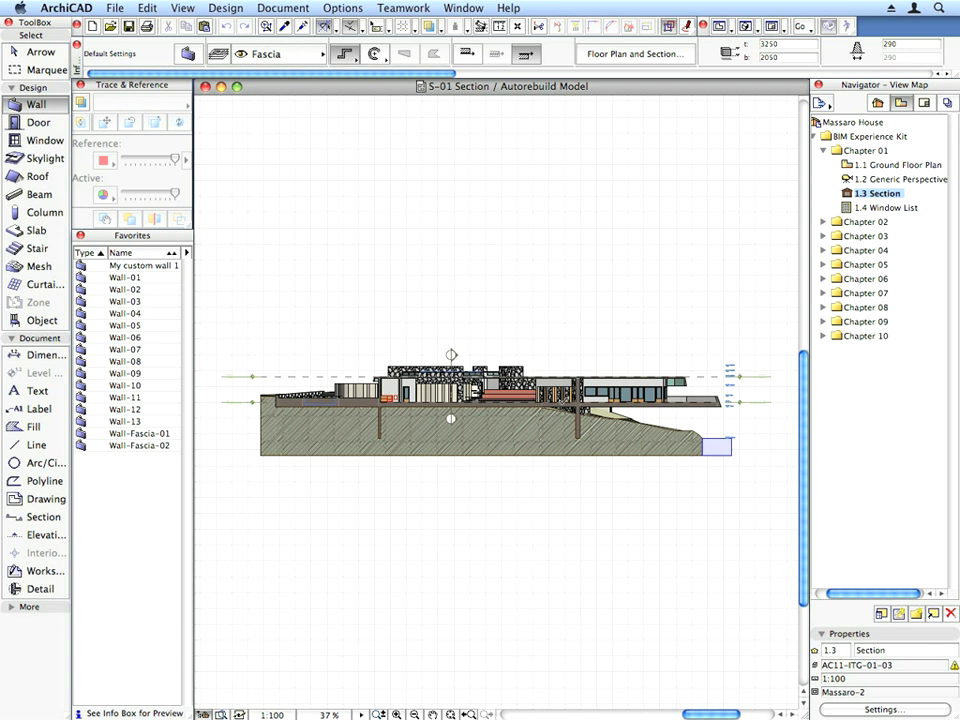
pyautogui.scroll(8, 561, 404)
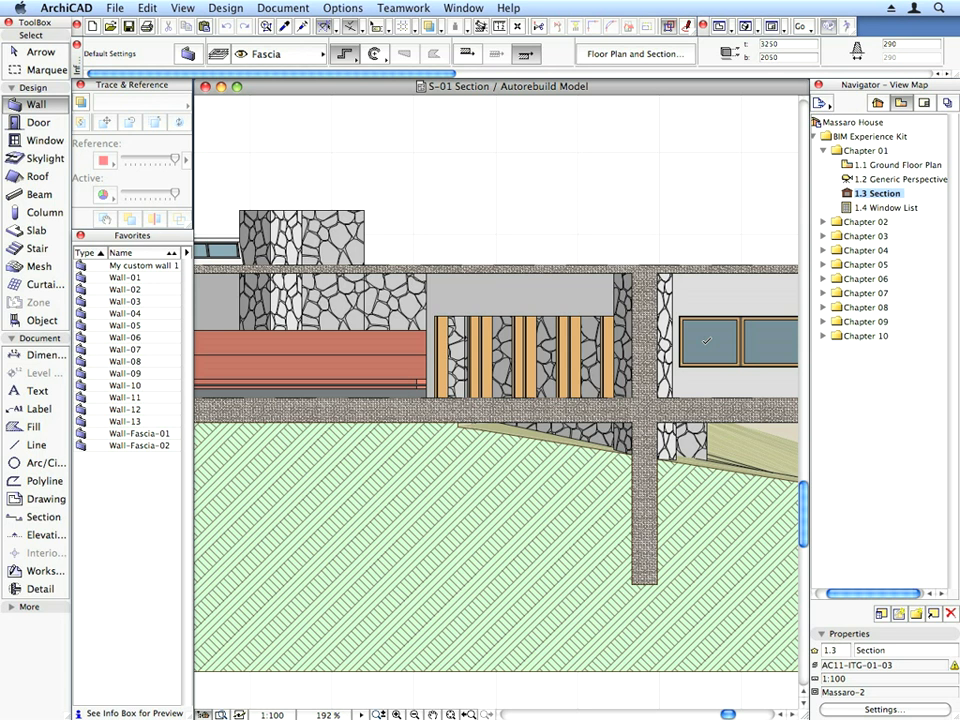
pyautogui.click(650, 349)
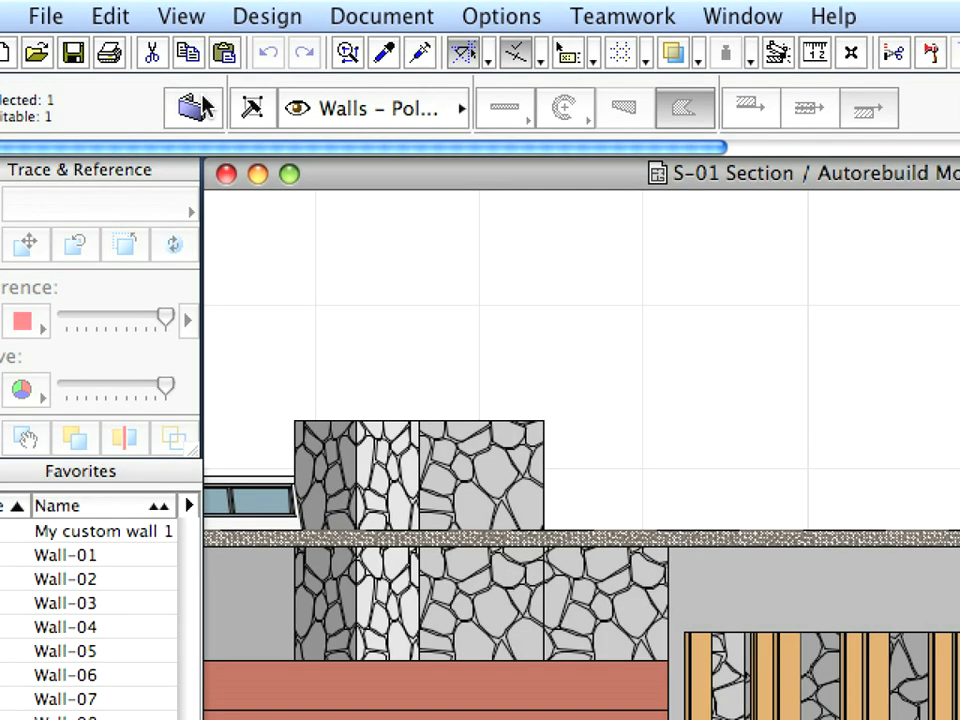
# - Review the selected wall's Geometry and Positioning and its Floor Plan and Section settings, and close the settings dialog
pyautogui.click(187, 56)
pyautogui.moveTo(380, 90); pyautogui.dragTo(617, 97)
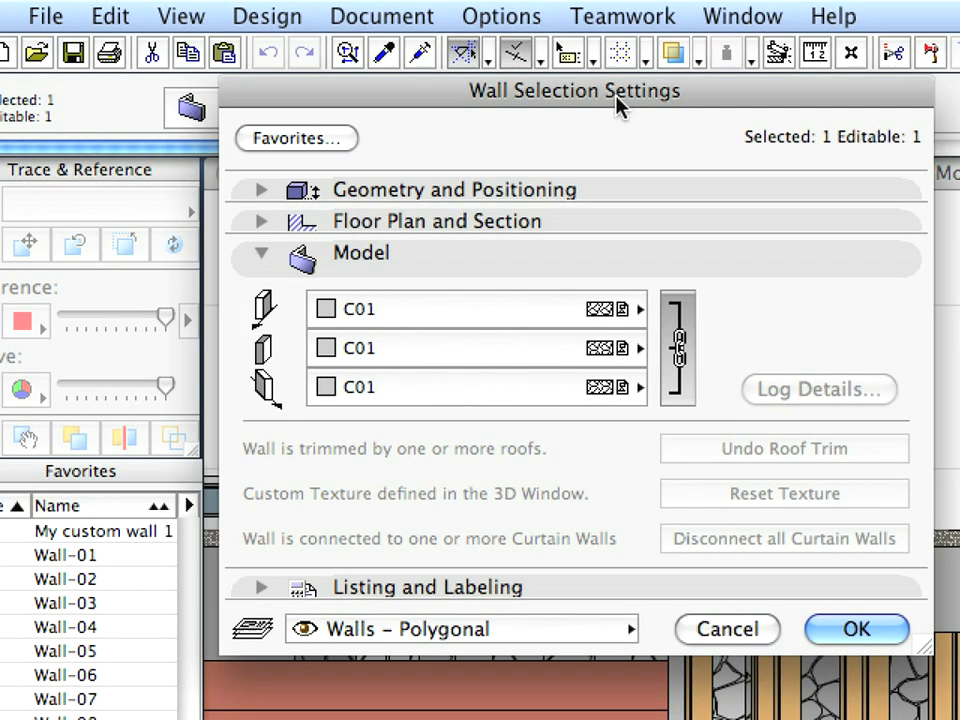
pyautogui.click(555, 199)
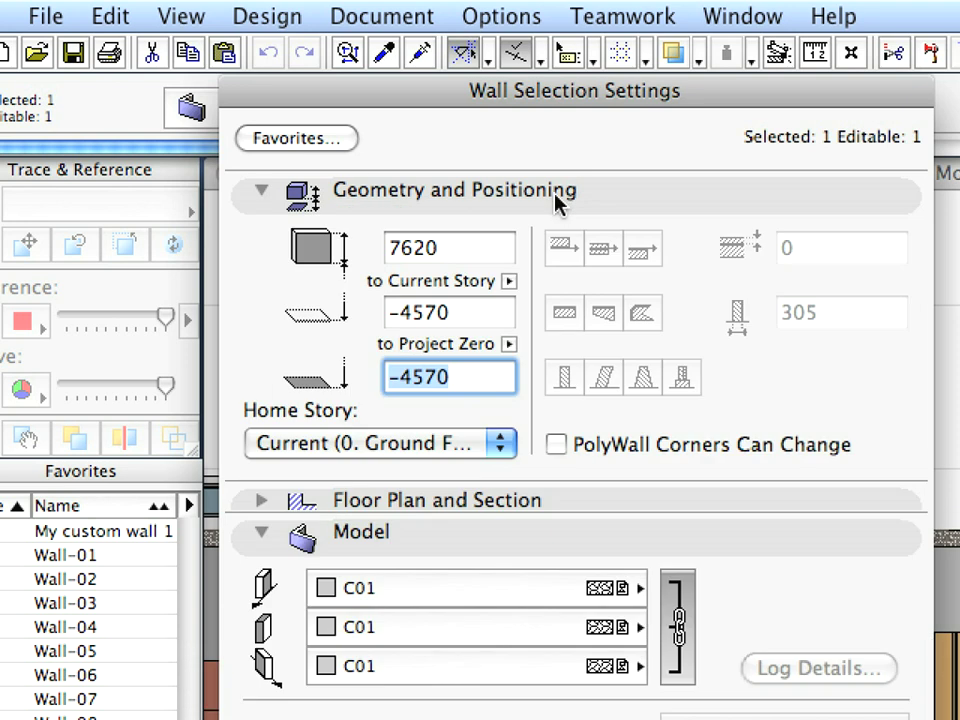
pyautogui.click(489, 258)
pyautogui.click(495, 203)
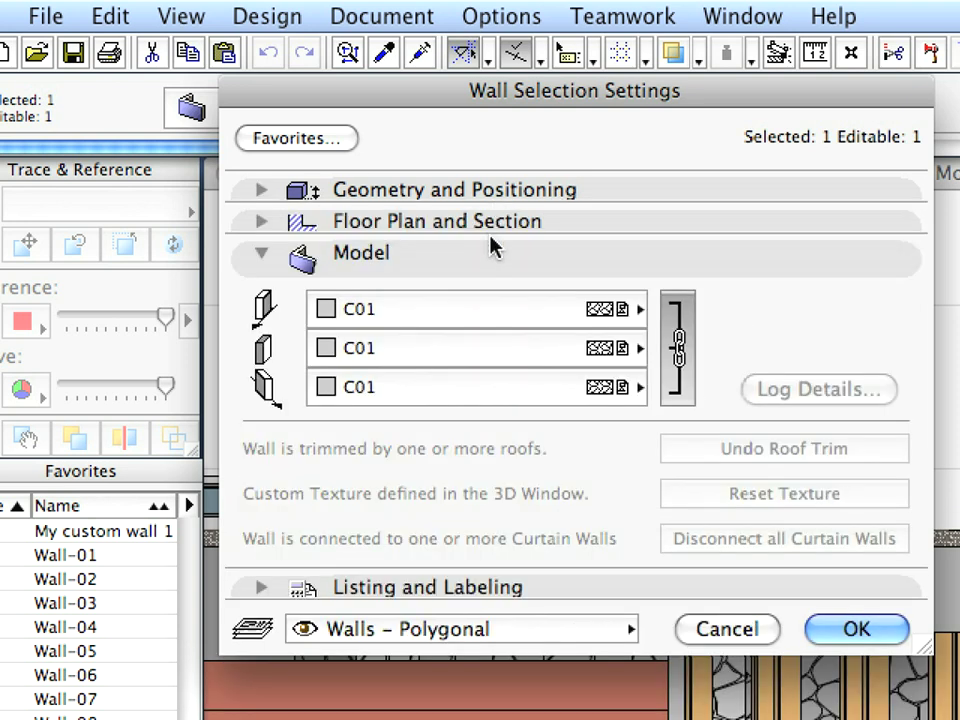
pyautogui.click(515, 219)
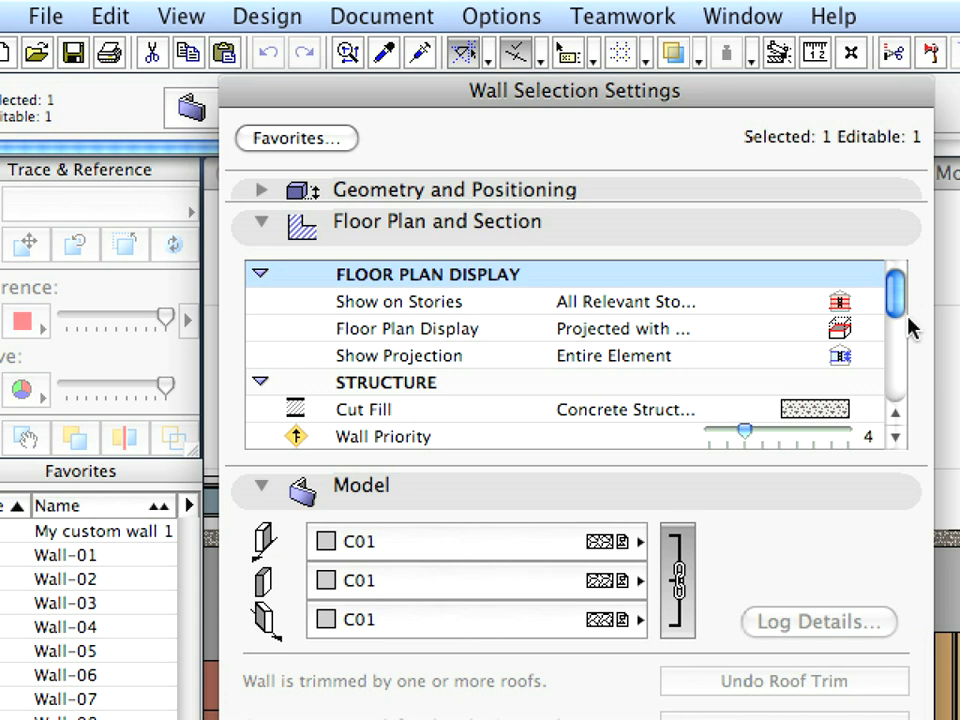
pyautogui.moveTo(900, 313); pyautogui.dragTo(922, 303)
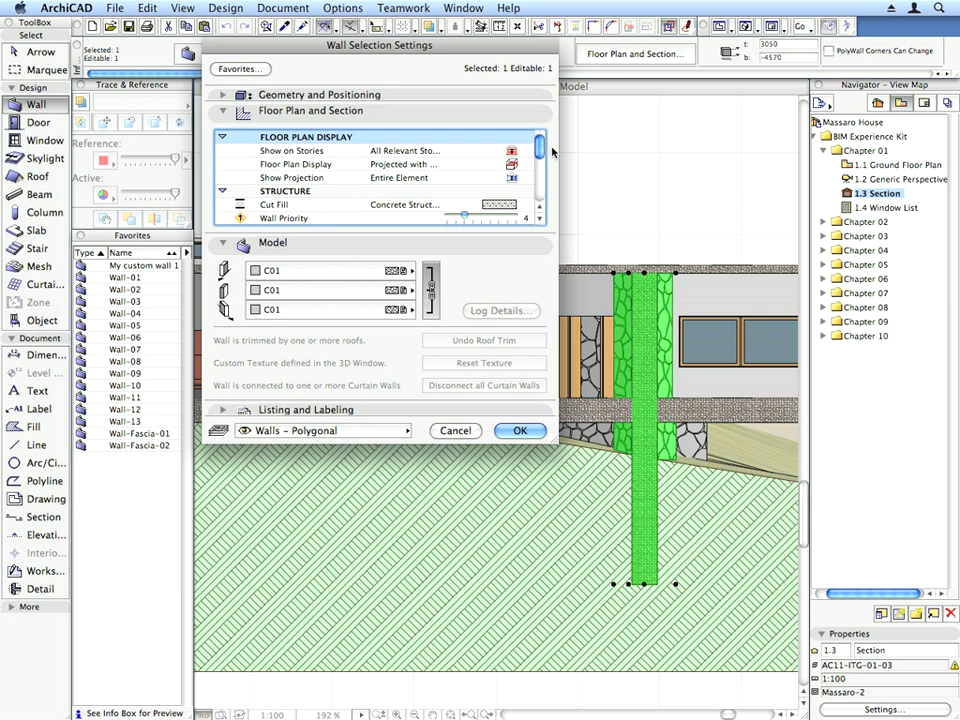
pyautogui.press('Return')
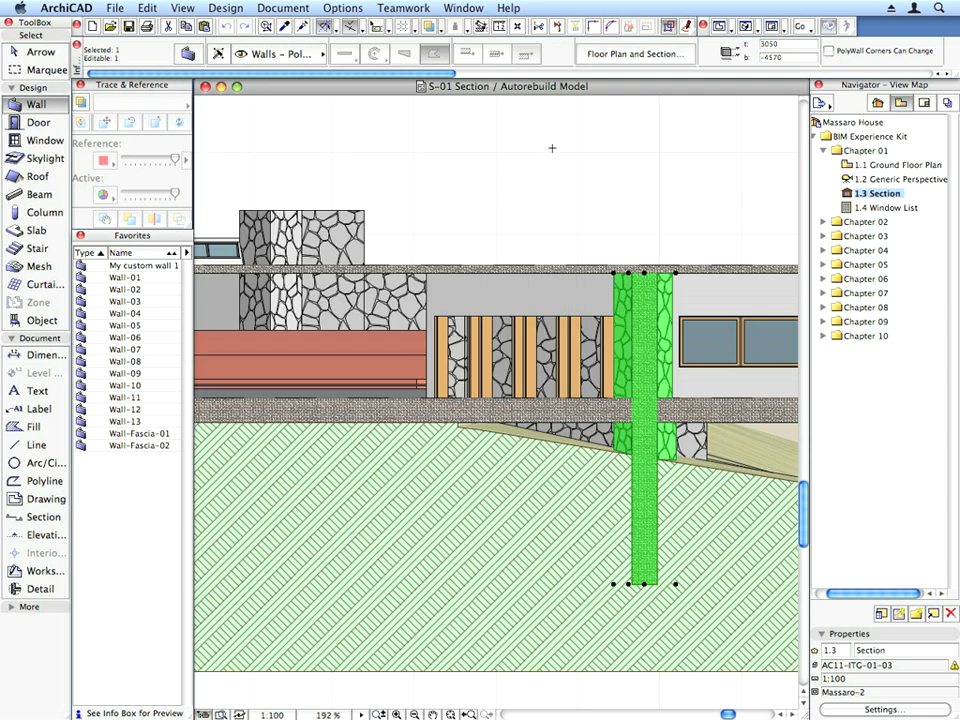
# - Deselect the wall, open the saved view 1.4 Window List and browse its entries by selecting individual window rows
pyautogui.press('Escape')
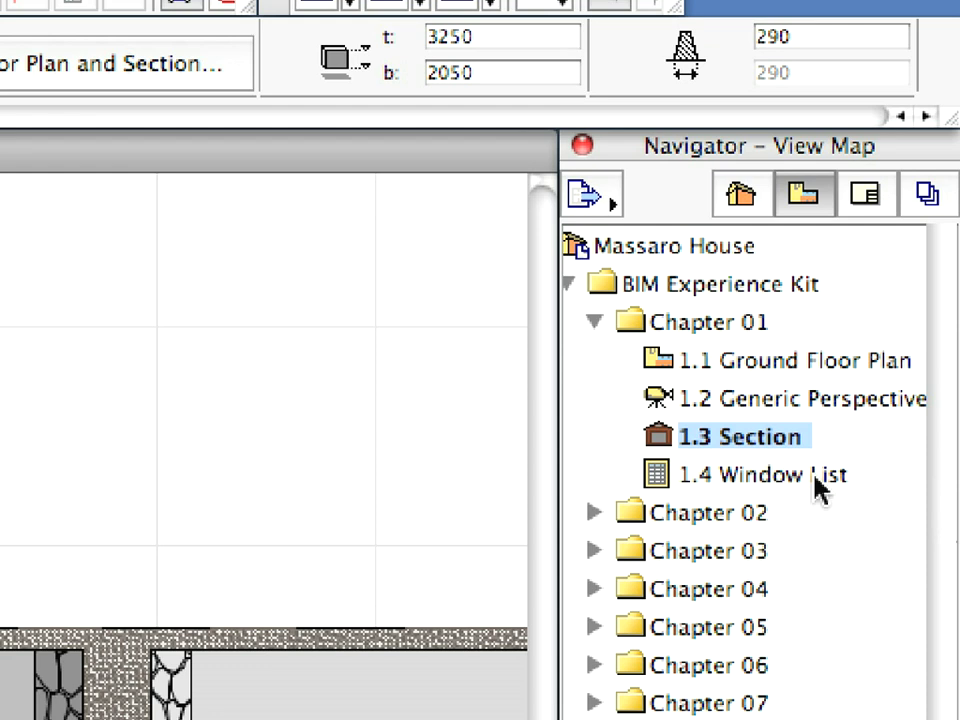
pyautogui.doubleClick(910, 212)
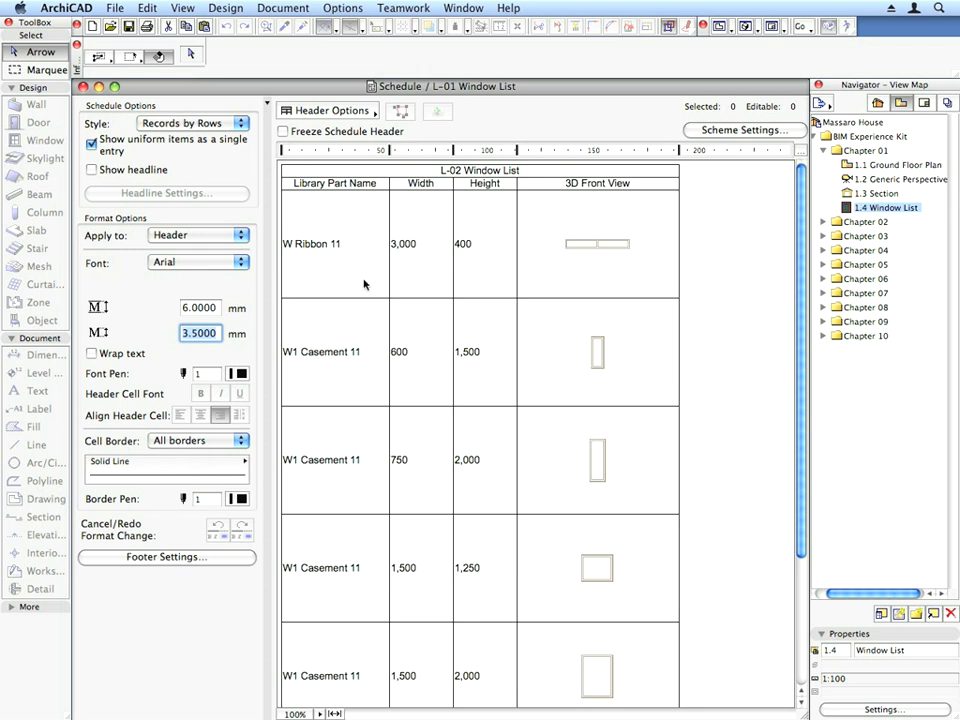
pyautogui.click(365, 279)
pyautogui.click(374, 350)
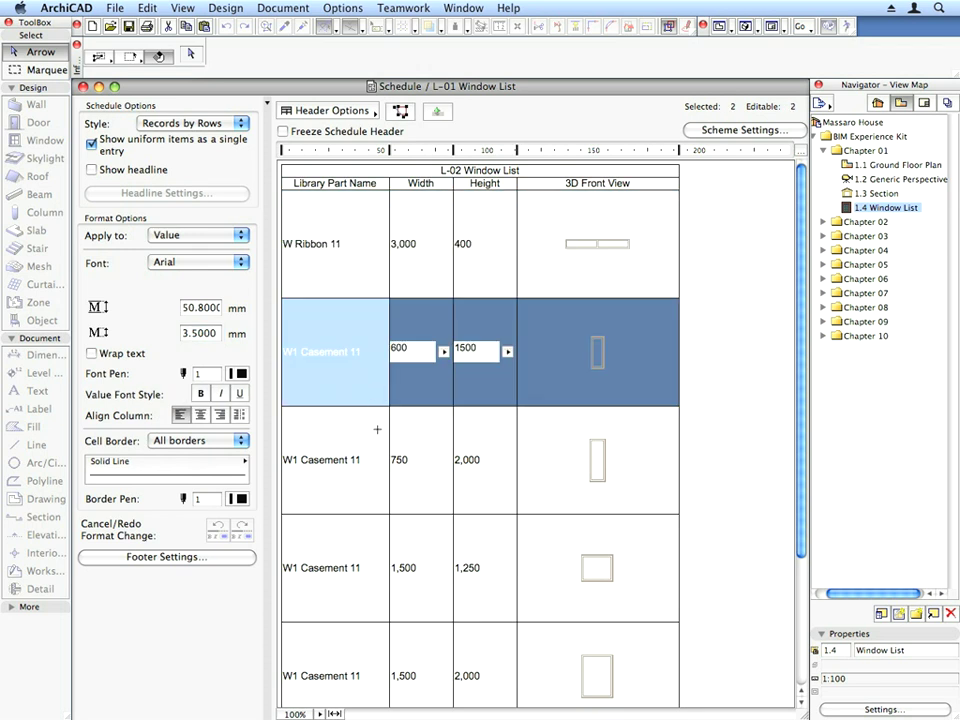
pyautogui.click(377, 428)
pyautogui.click(375, 587)
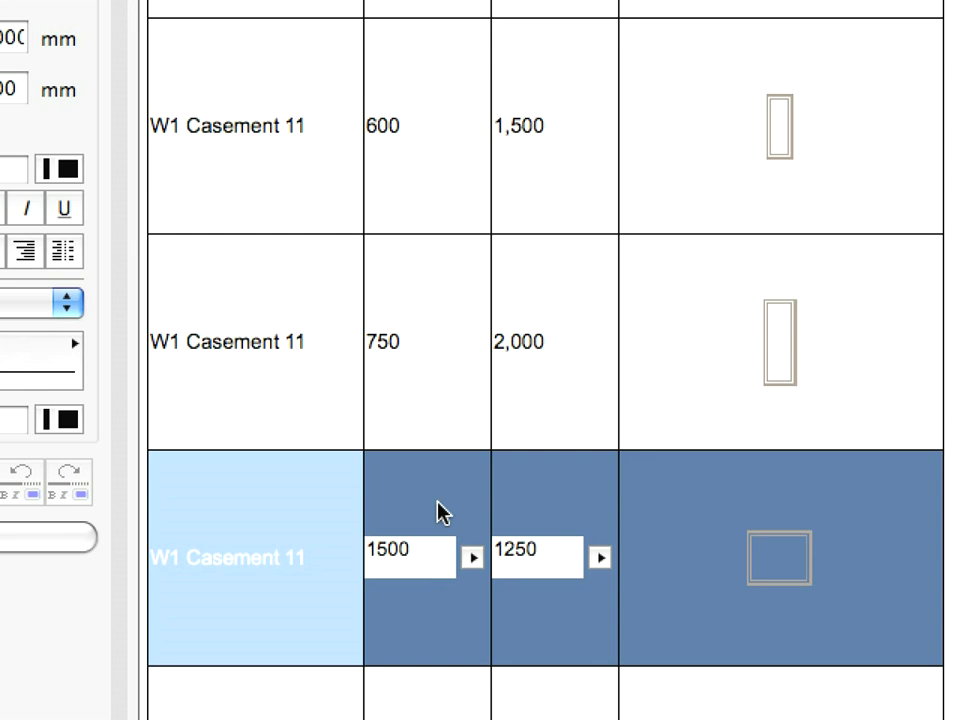
# - Inspect the editable height and width cells of the casement windows, ending in the width value of the first W1 Casement 11 row
pyautogui.click(478, 311)
pyautogui.click(563, 201)
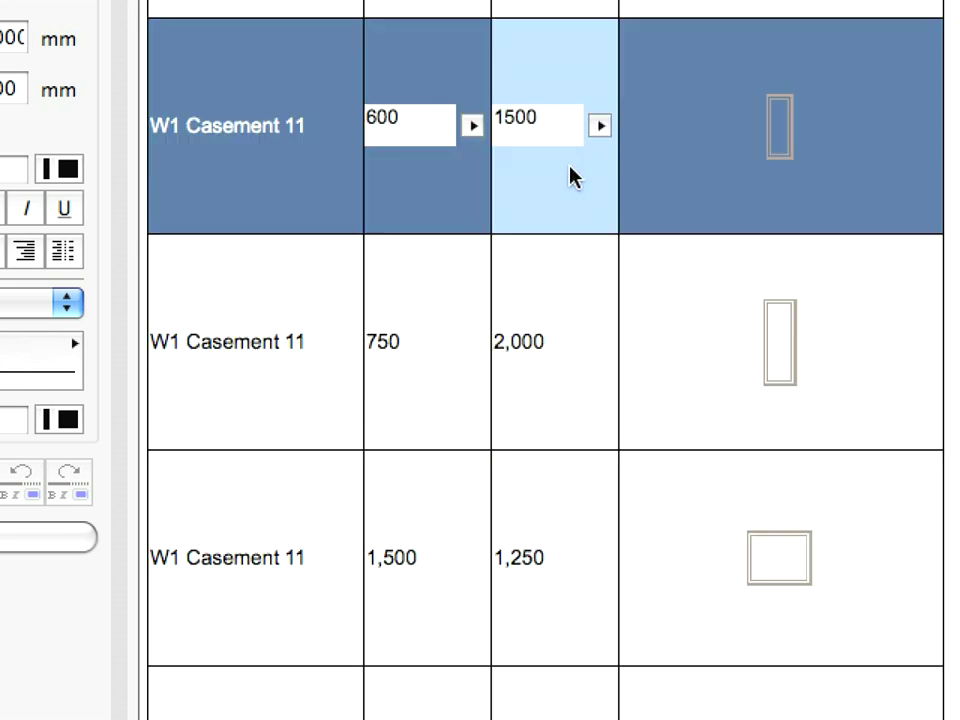
pyautogui.click(439, 129)
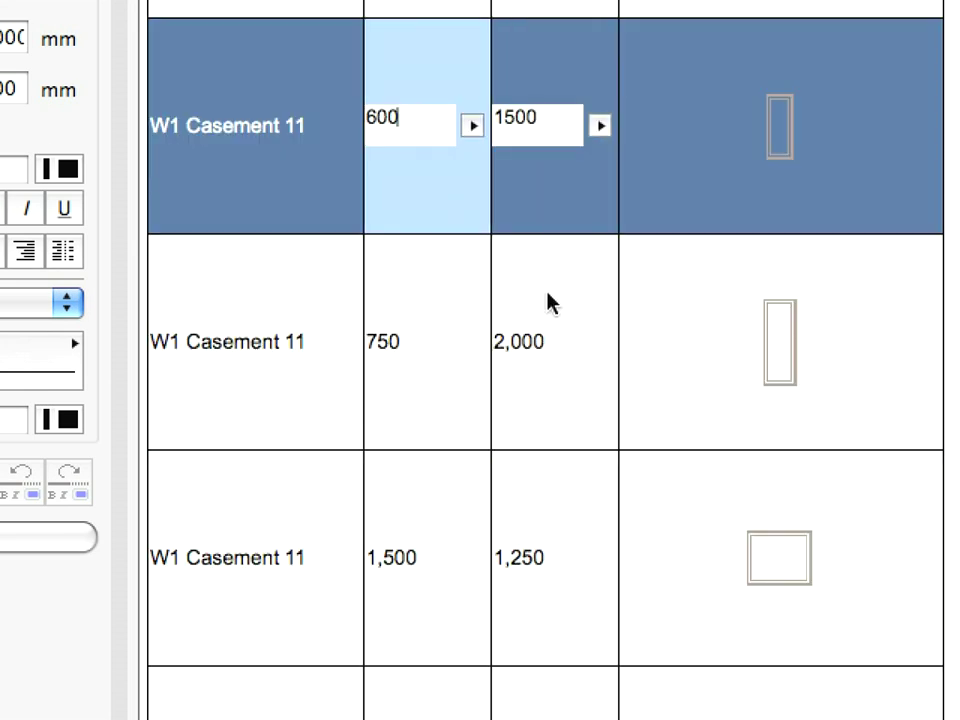